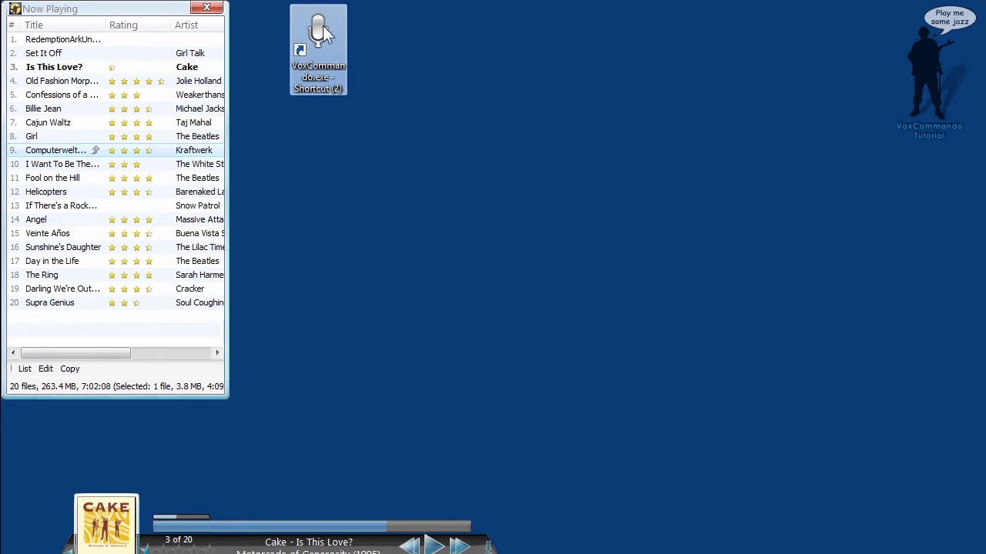
- Bring MediaMonkey's Now Playing list, with Cake's 'Is This Love?' playing, to the front
left_click(50, 14)
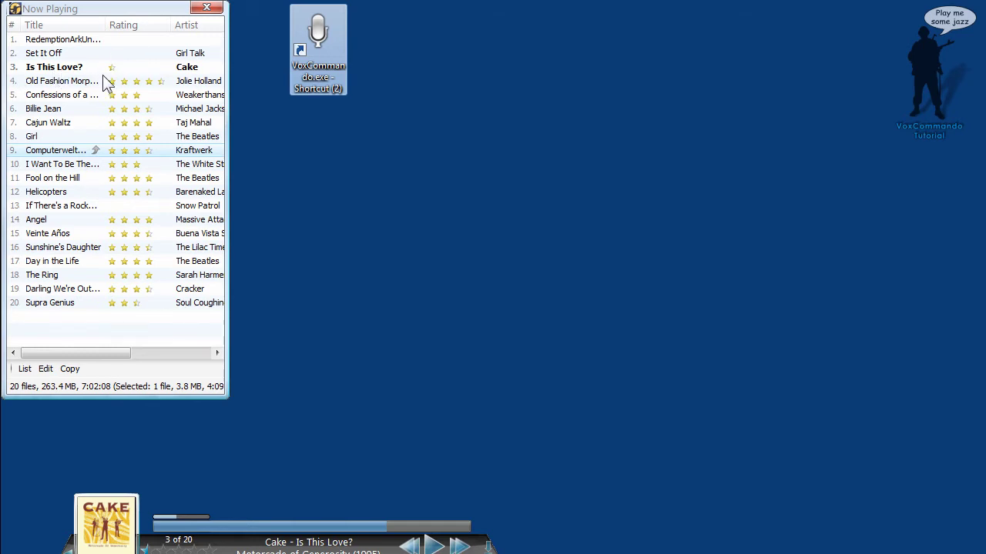
- Launch VoxCommando, open the Command Tree Editor, and turn voice recognition off
double_click(324, 27)
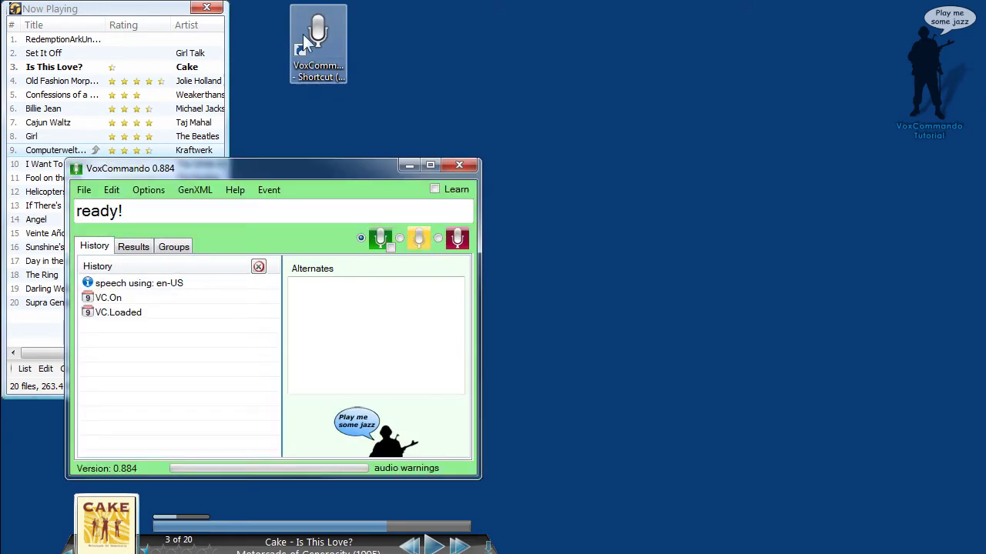
left_click(113, 190)
left_click_drag(319, 34, 289, 21)
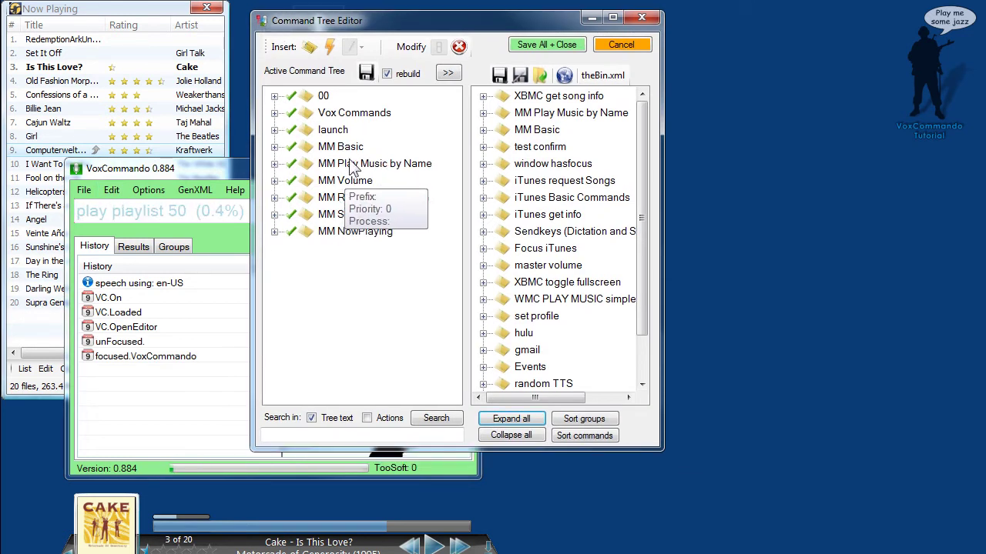
left_click(231, 171)
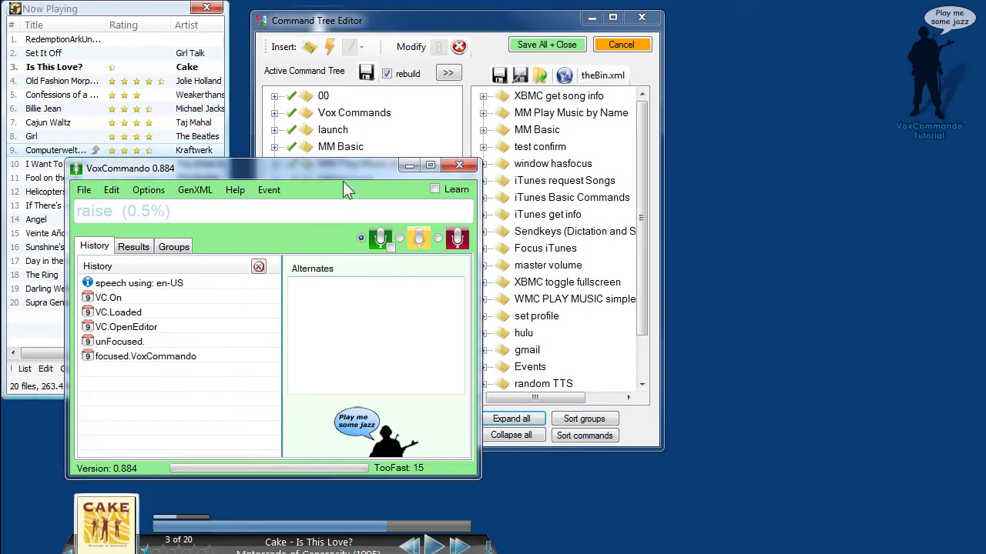
left_click(457, 239)
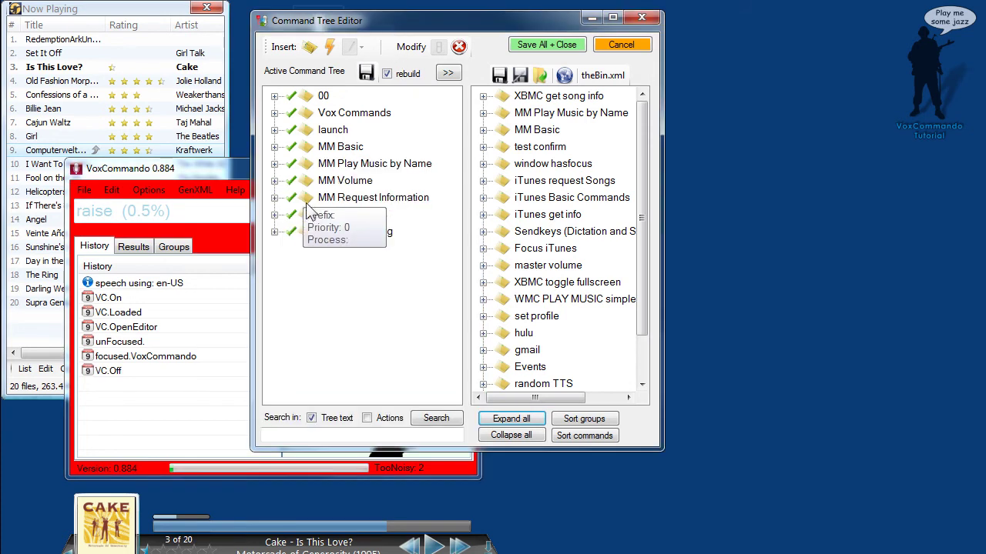
- Expand MM Request Information and execute the Get Rating macro twice, reporting 'Rating: 10'
left_click(274, 199)
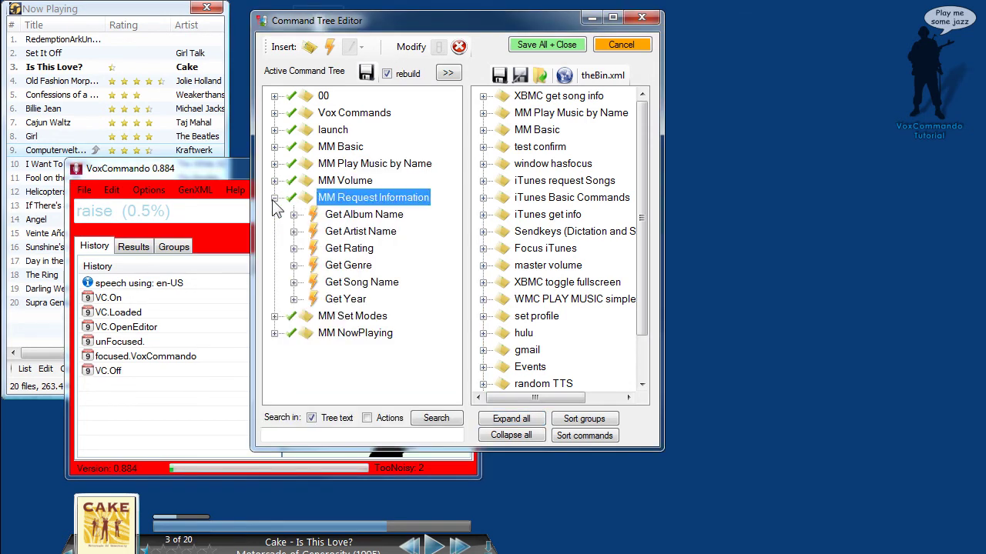
left_click(335, 251)
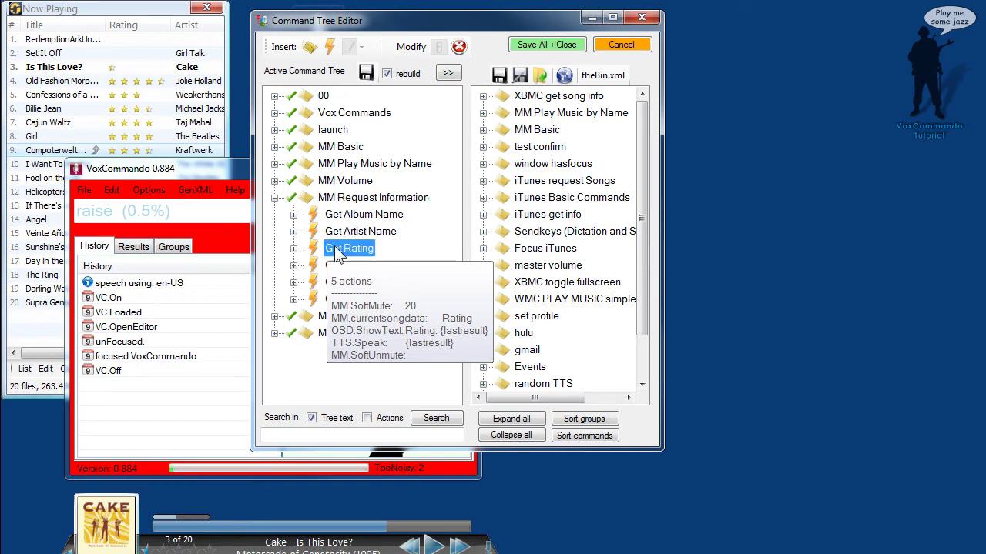
right_click(335, 251)
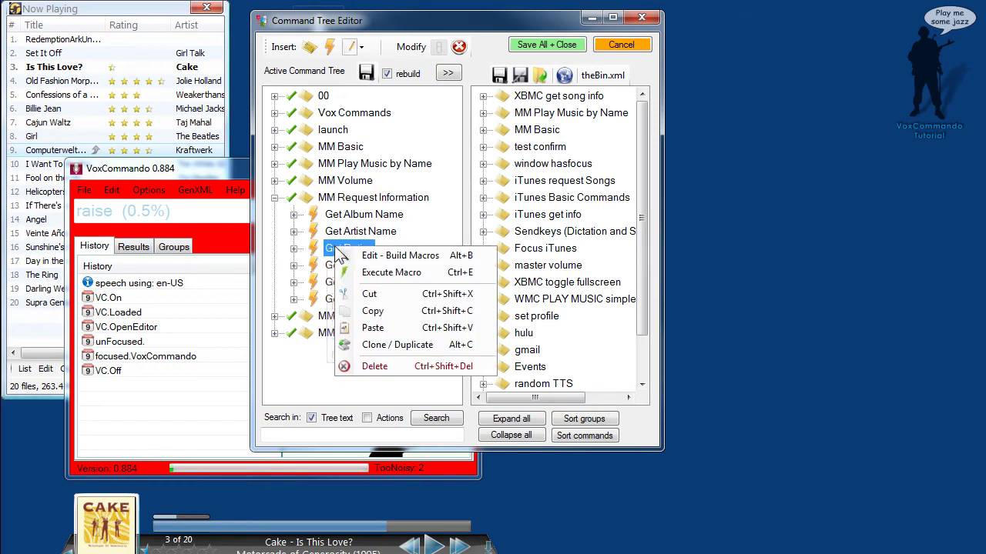
left_click(390, 274)
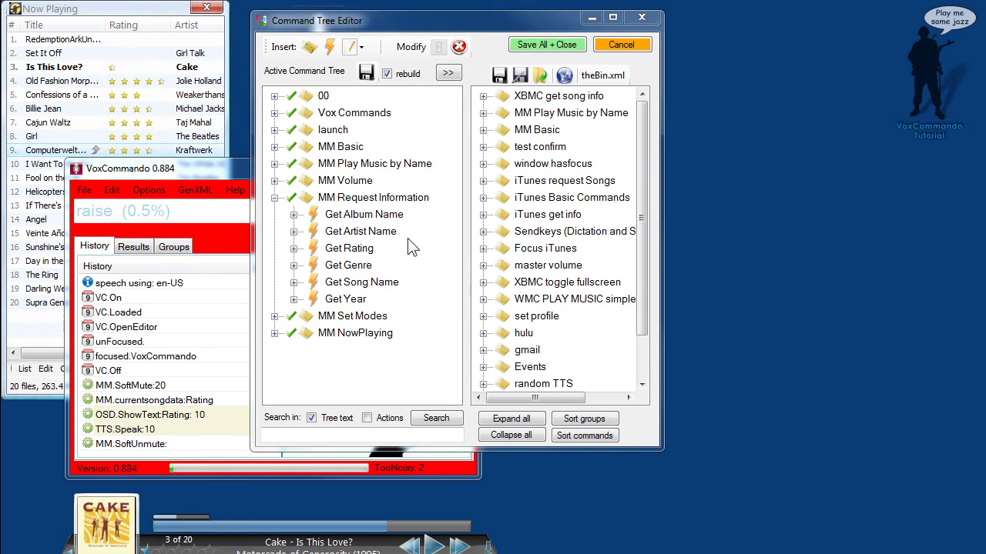
right_click(344, 249)
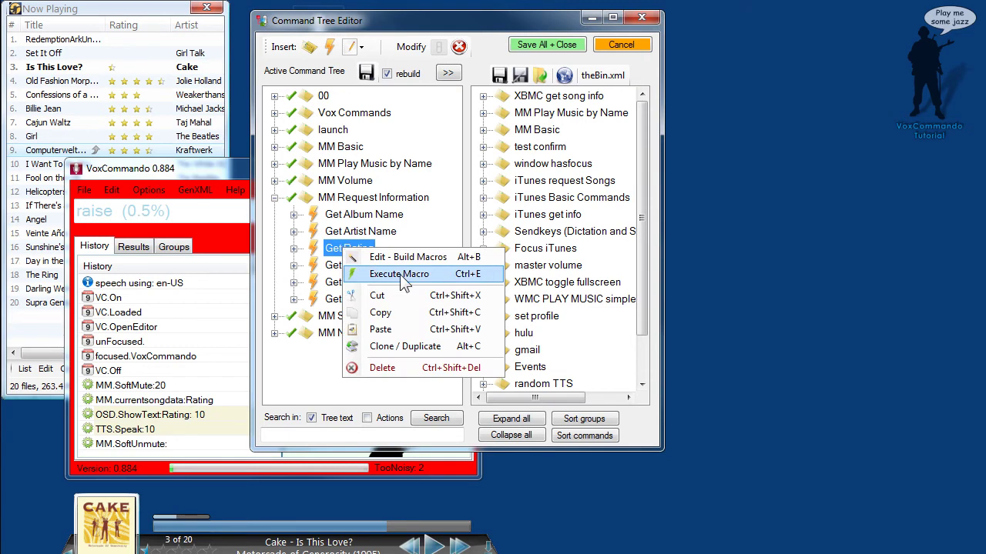
left_click(404, 274)
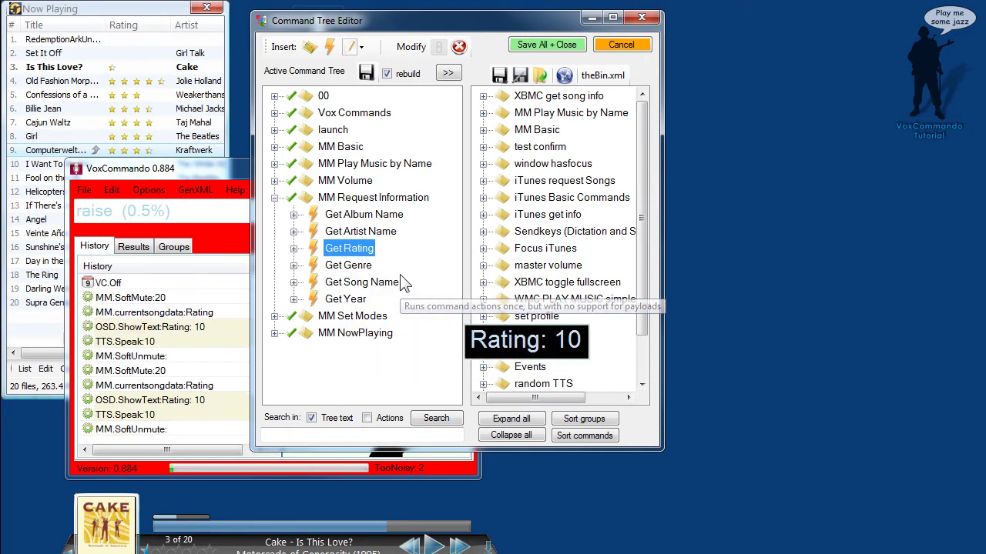
- Open Get Rating in the macro builder and add an If/Then/Else logic block
right_click(339, 254)
left_click(369, 254)
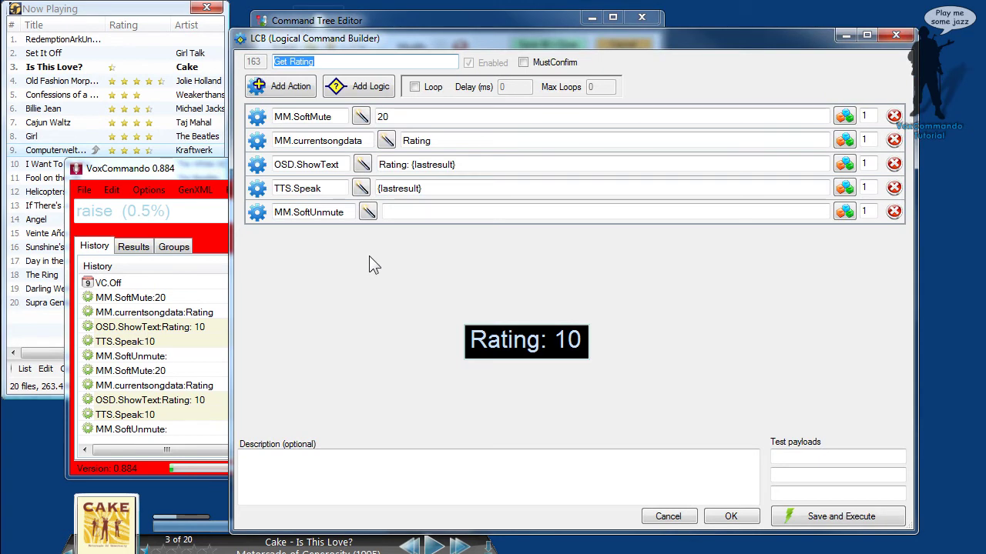
left_click(367, 88)
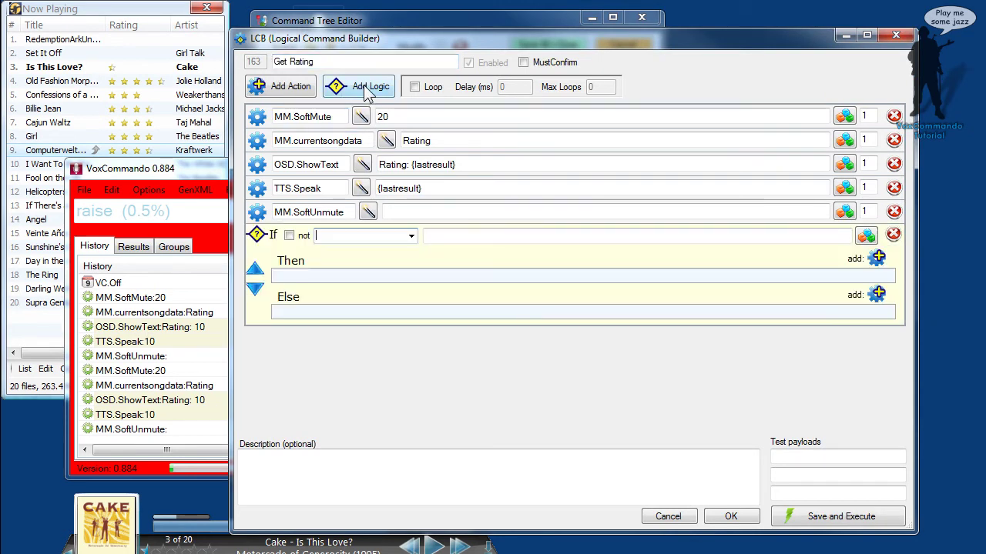
- Move the logic block up three places, right after the MM.currentsongdata Rating action
left_click(257, 271)
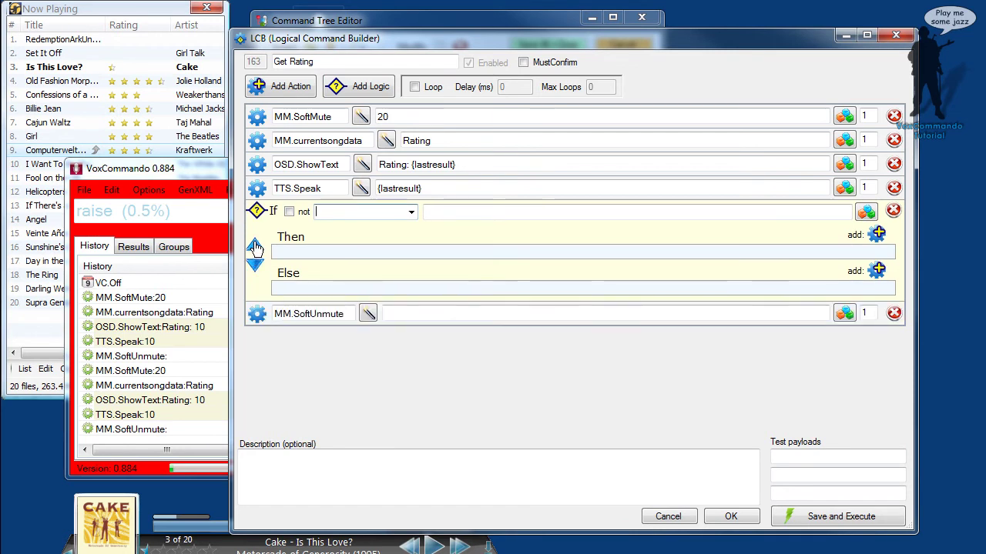
left_click(255, 248)
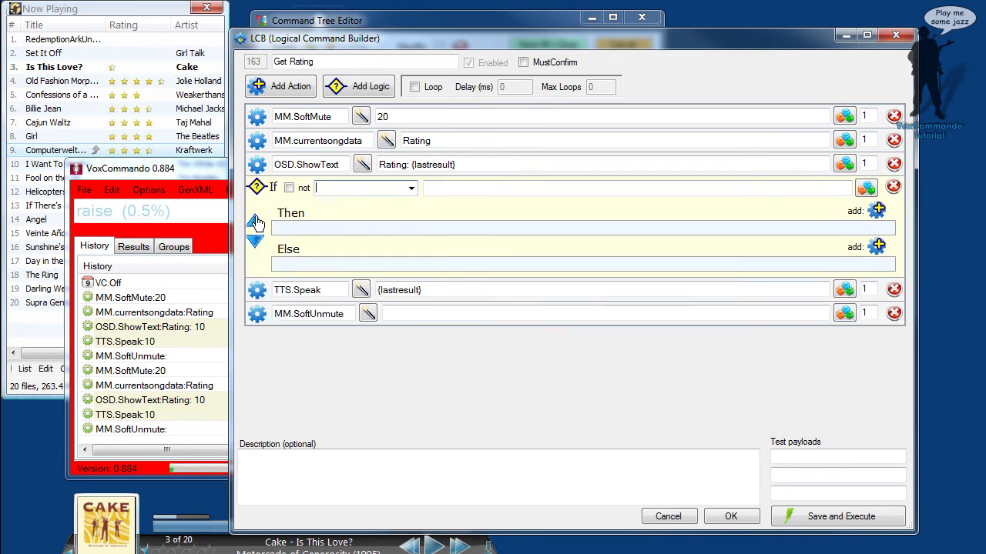
left_click(257, 222)
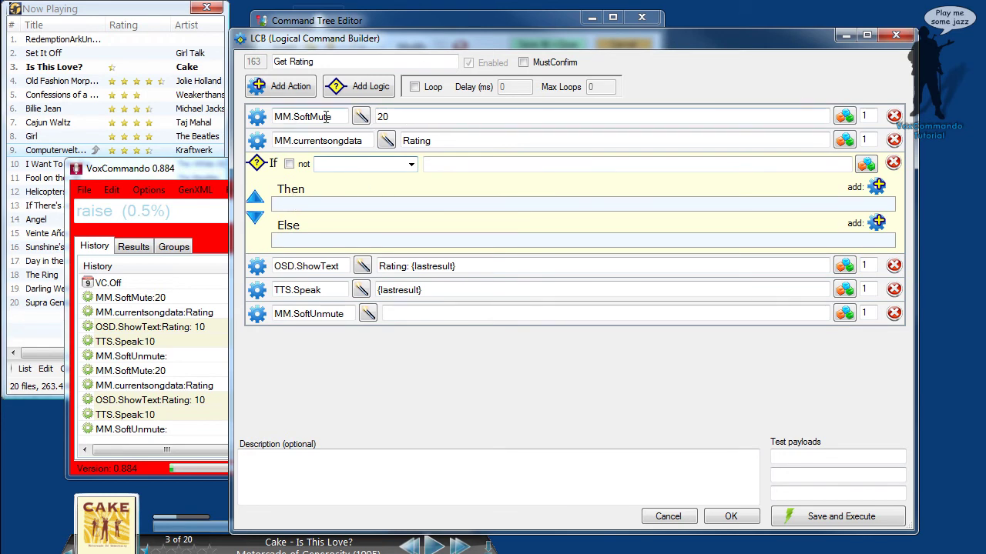
left_click(413, 120)
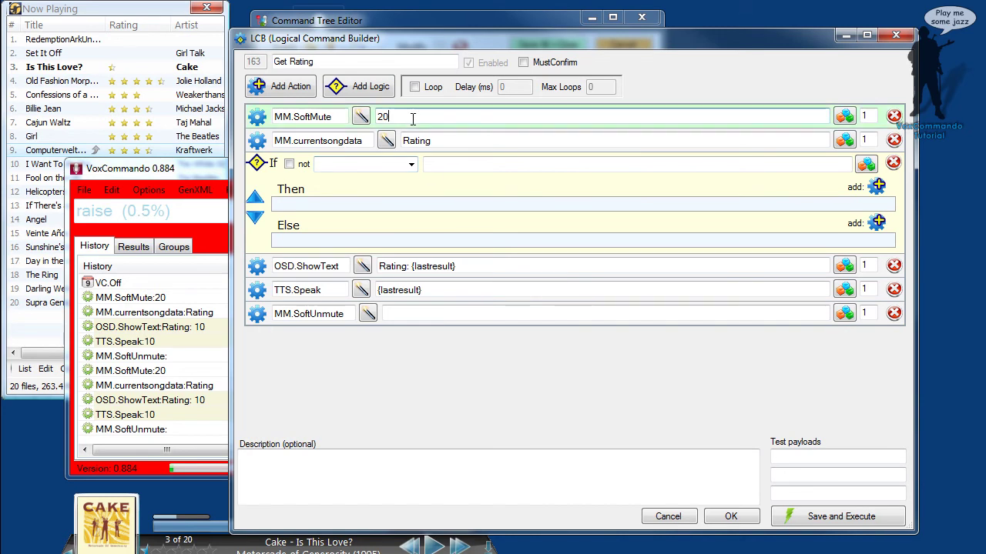
left_click(447, 142)
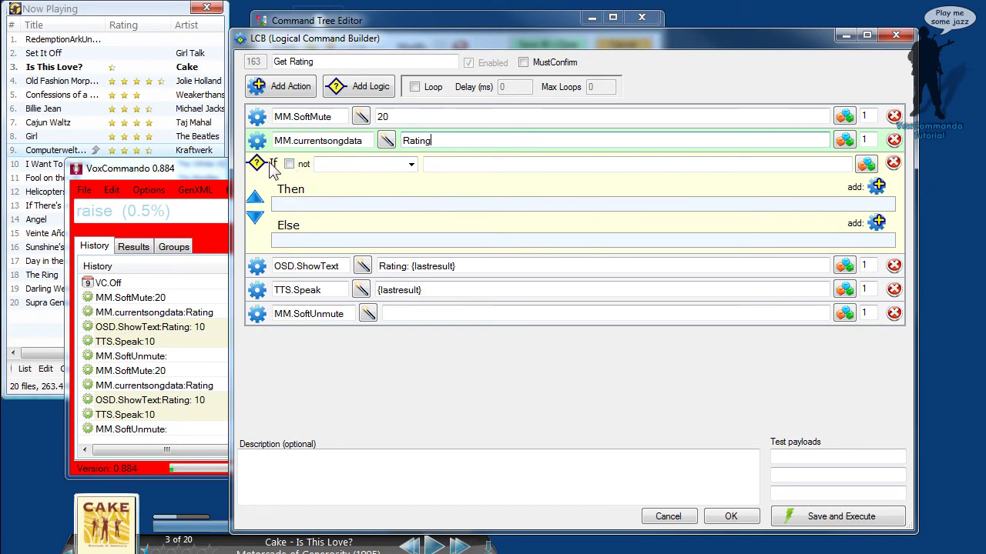
- Choose the (A)==(B) equality test as the If condition type and enter '(A)==(B)'
left_click(412, 168)
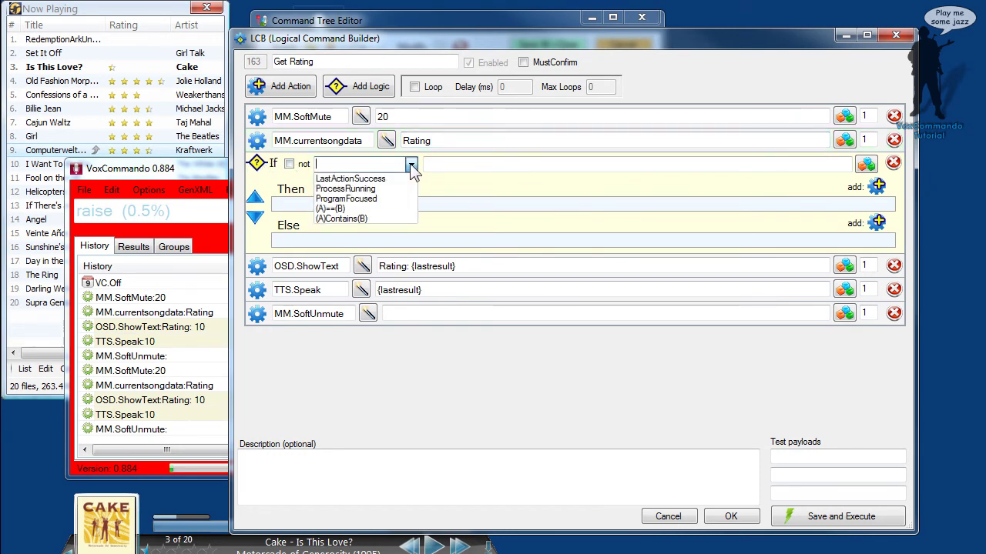
left_click(343, 210)
left_click(480, 162)
type("0==")
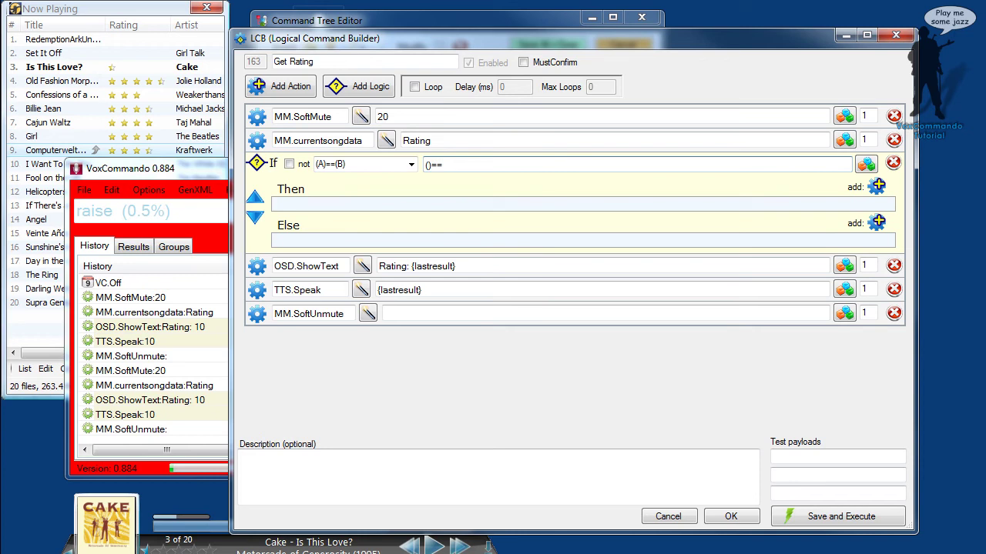
type("(A)==(")
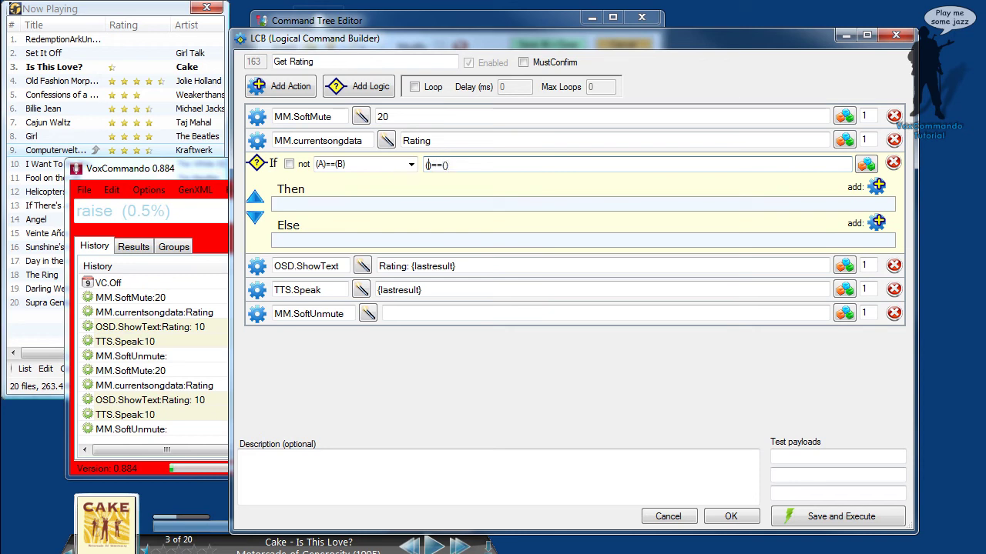
type("B")
type(")")
- Edit the If parameters so the condition reads ({LastResult})==(10)
left_click(866, 164)
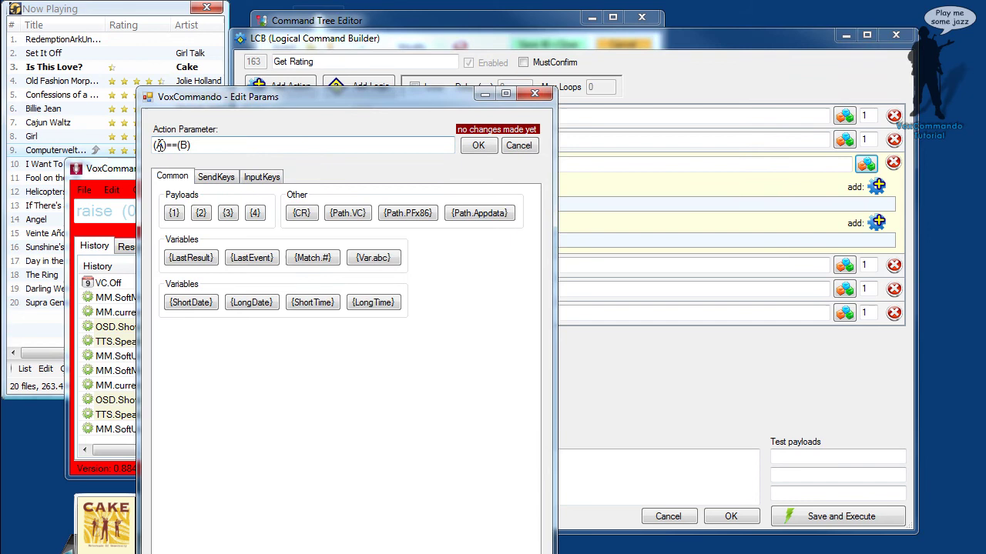
left_click(157, 145)
left_click(158, 145)
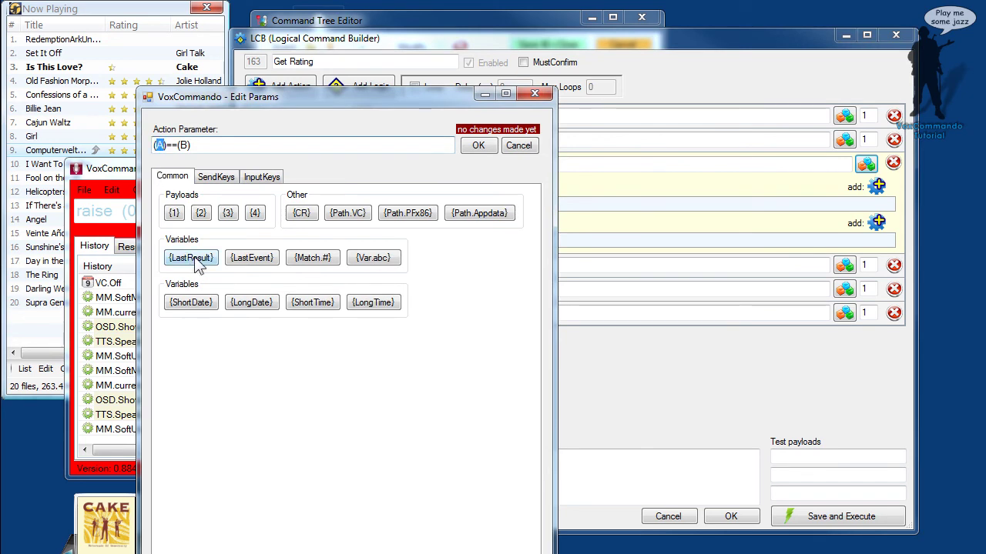
left_click(197, 263)
mouse_move(245, 95)
left_mouse_down()
mouse_move(383, 153)
mouse_move(397, 169)
left_mouse_up()
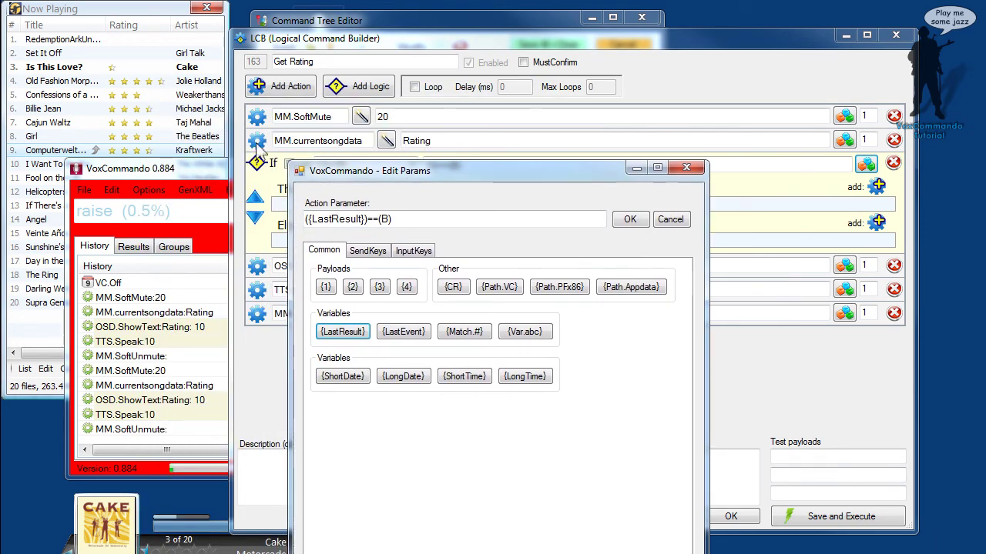
double_click(385, 219)
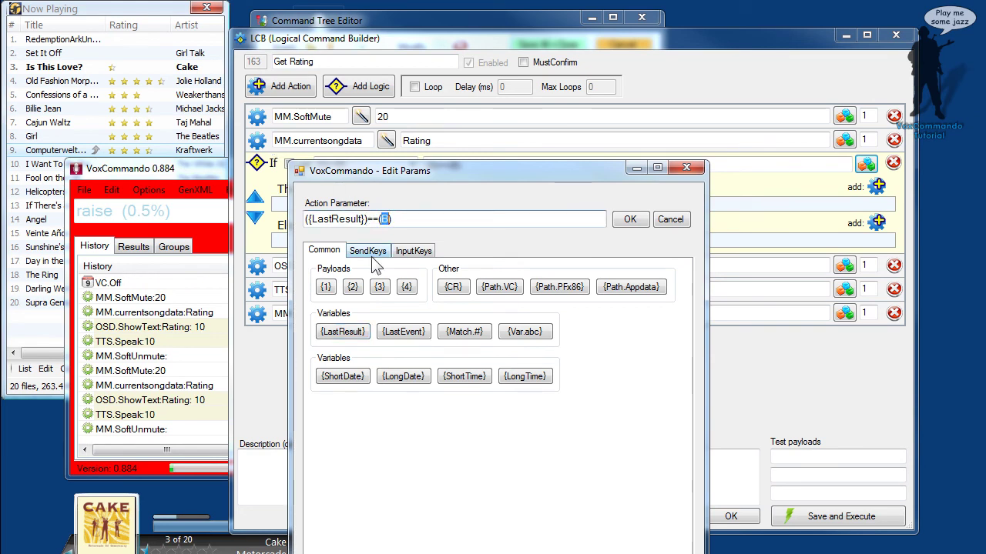
type("10")
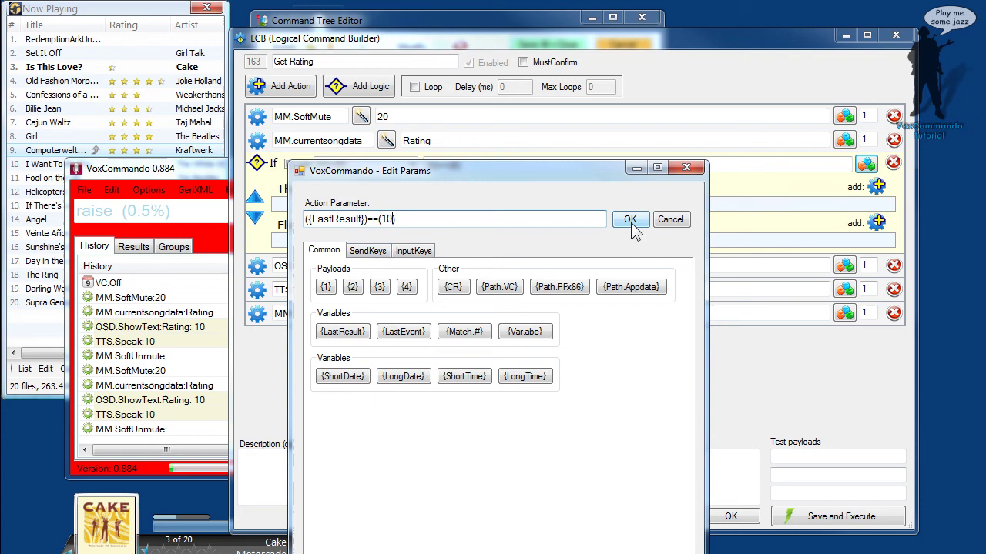
left_click(631, 220)
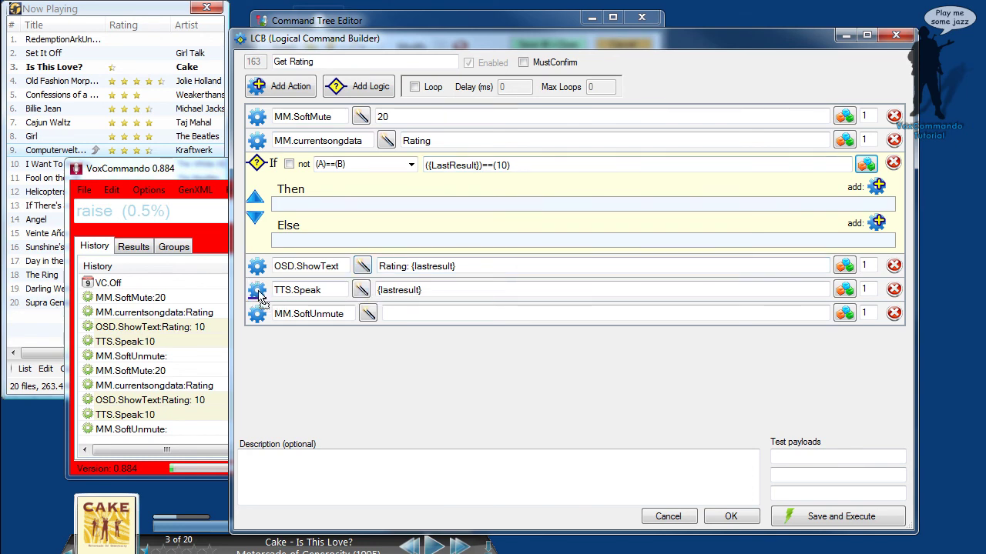
- Move TTS.Speak into the Then branch and put a cloned copy into the Else branch
left_click_drag(256, 290, 300, 210)
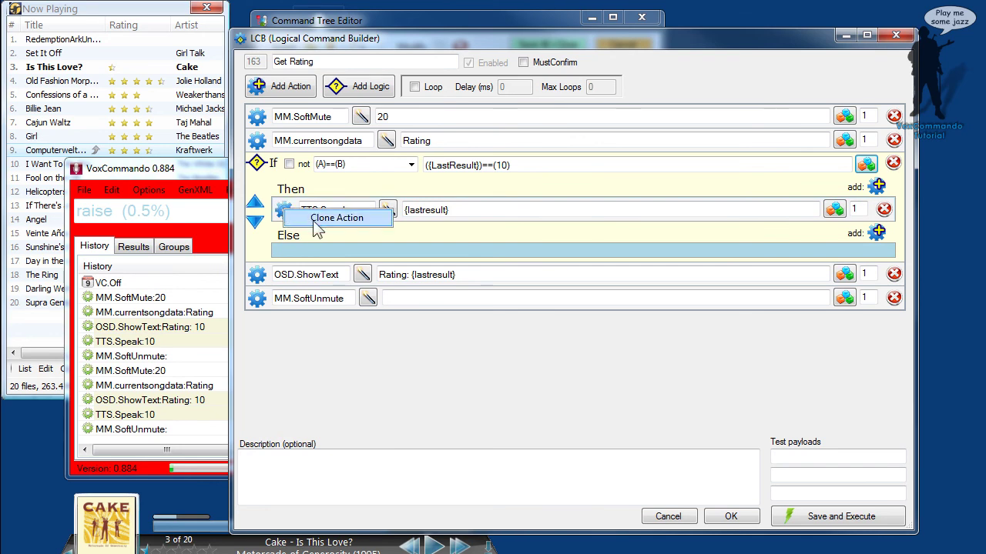
left_click(284, 213)
left_click_drag(294, 277, 296, 279)
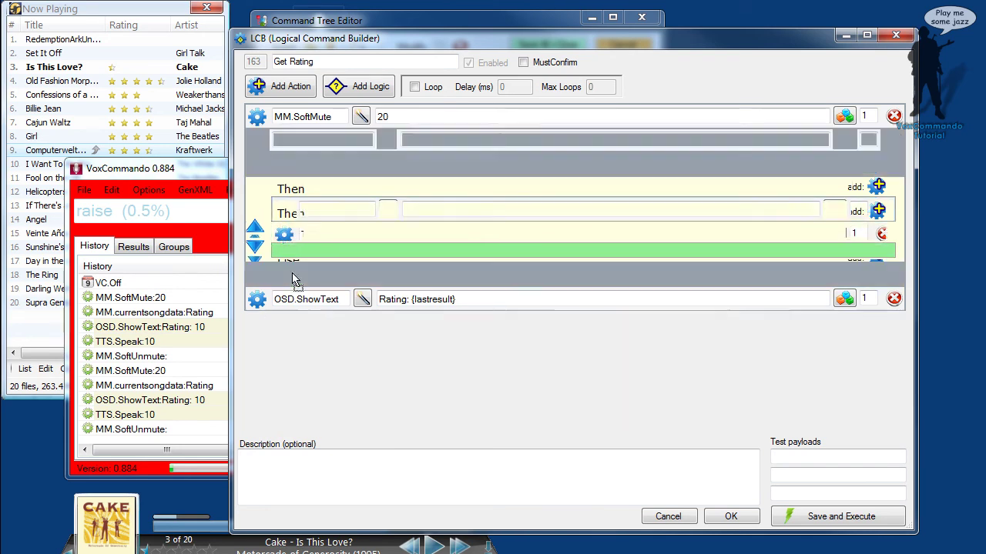
- Replace the Then branch's {lastresult} speech text with 'This song sucks.'
left_click(455, 210)
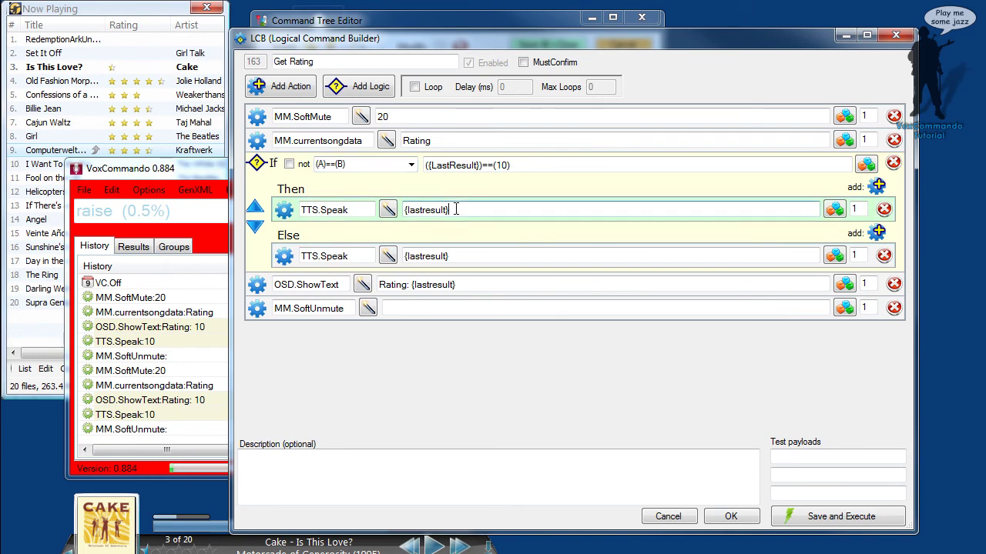
left_click_drag(426, 208, 404, 209)
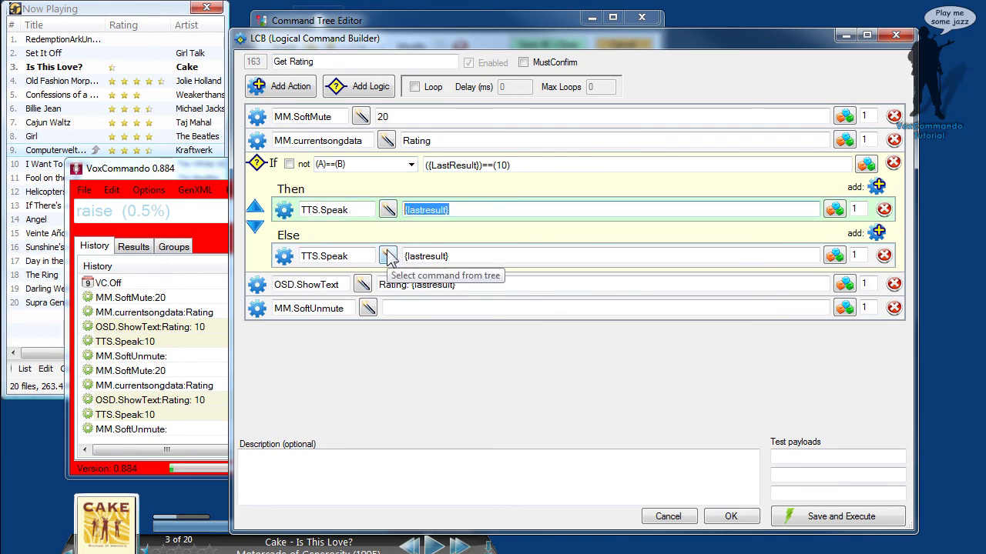
type("This songs")
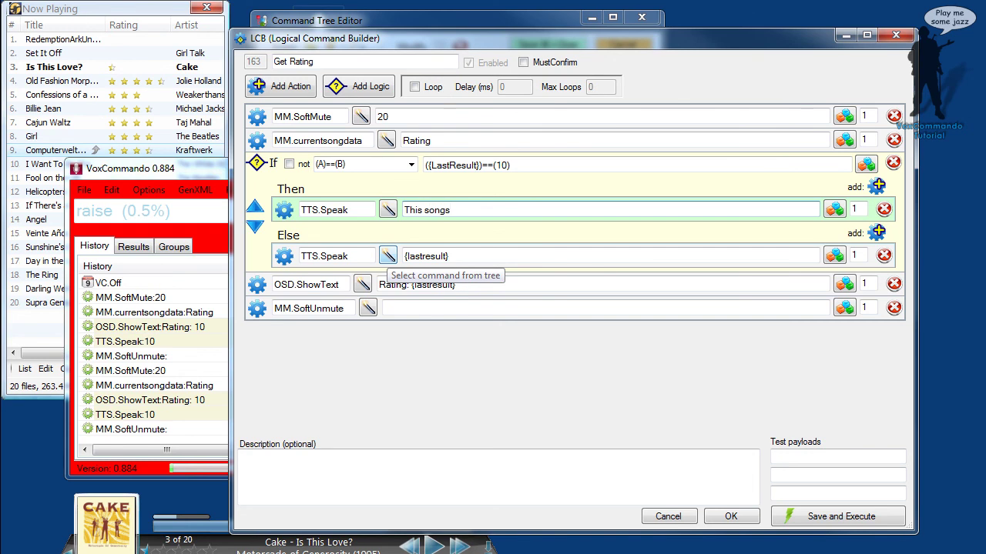
key("BackSpace")
type("sucks.")
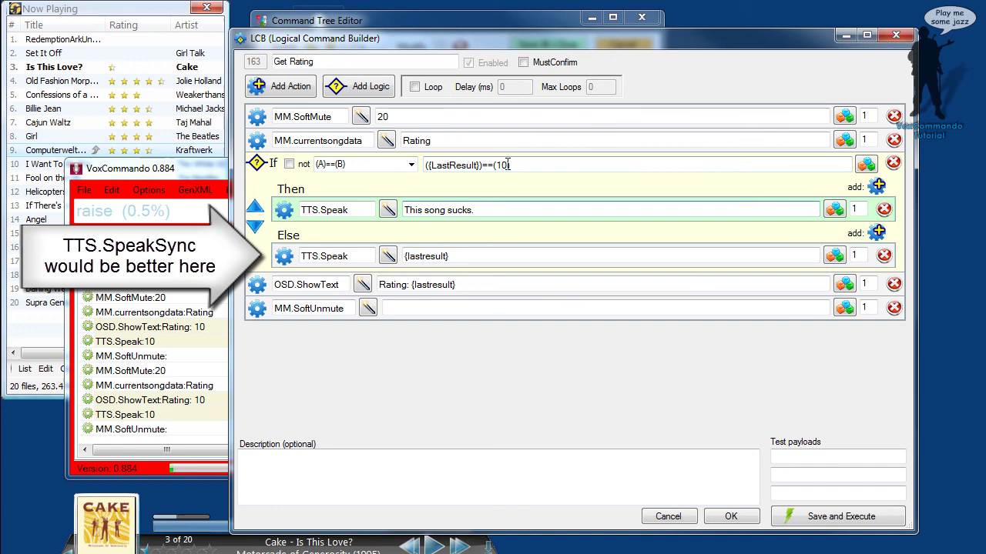
left_click(464, 256)
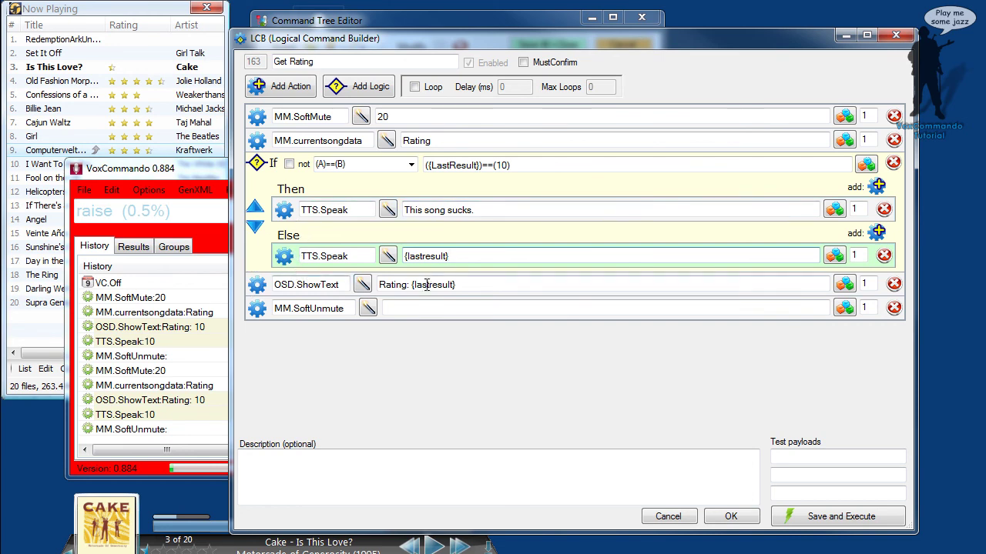
- Append '/ 100' to the OSD text, save and execute, then retest with 'Old Fashion Morphine' (Rating: 90 / 100)
left_click(475, 288)
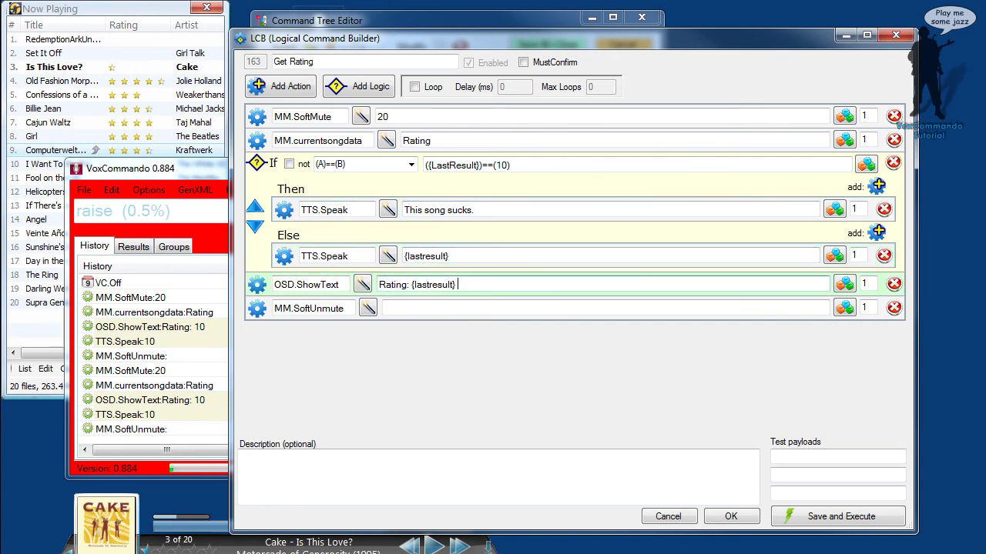
type("/ 100")
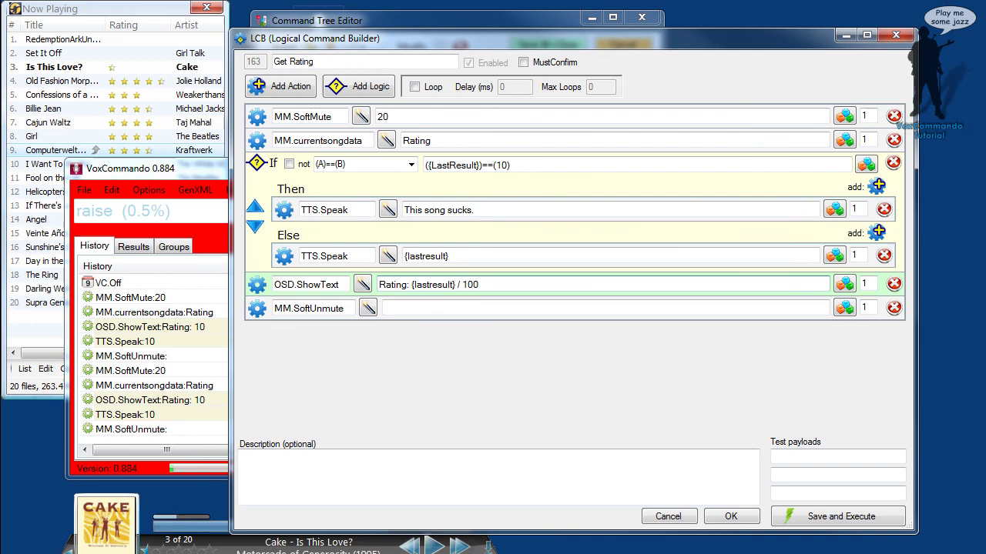
left_click(838, 523)
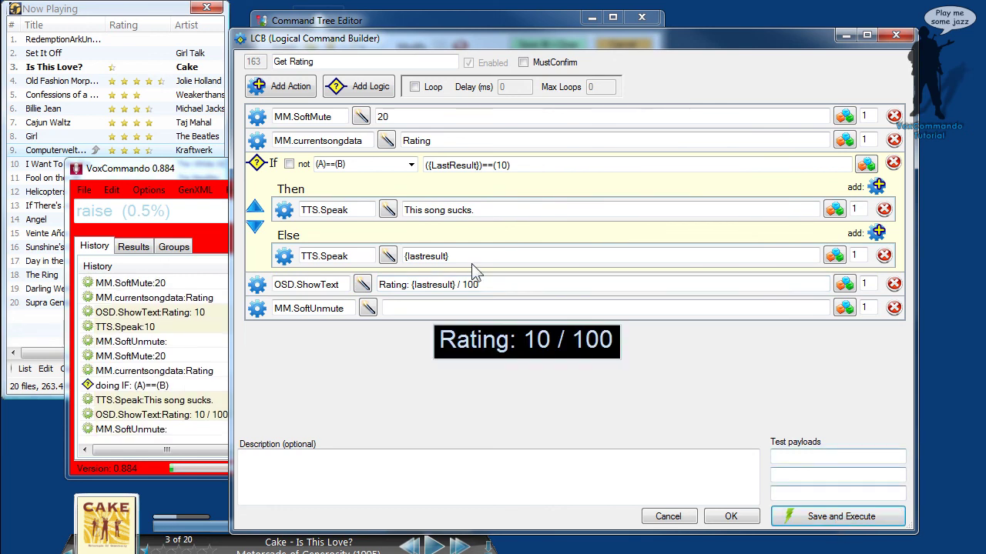
double_click(46, 83)
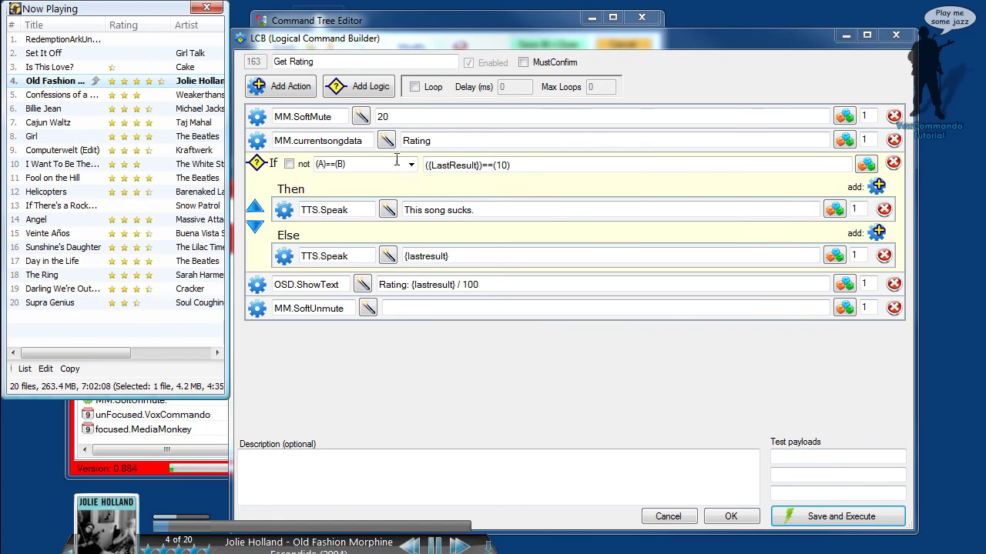
left_click(802, 512)
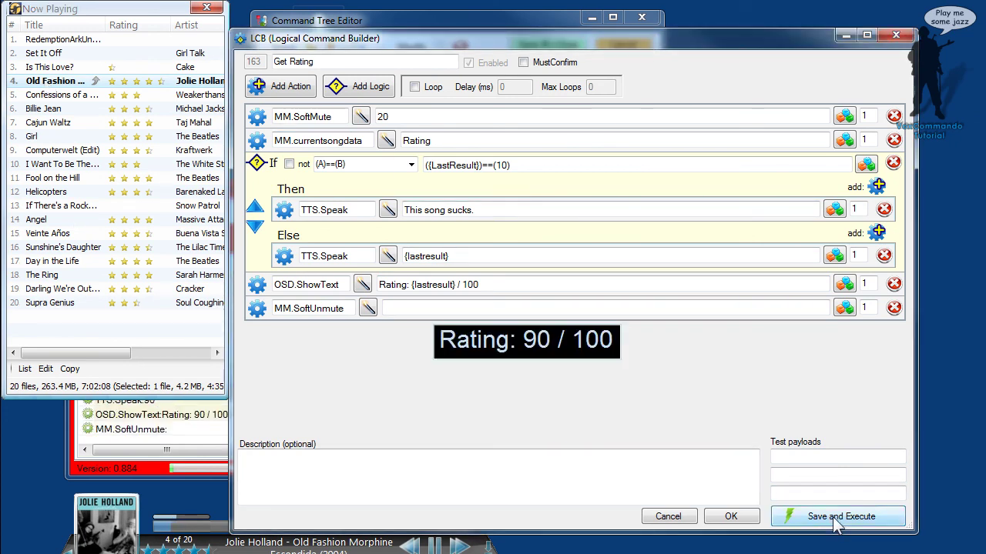